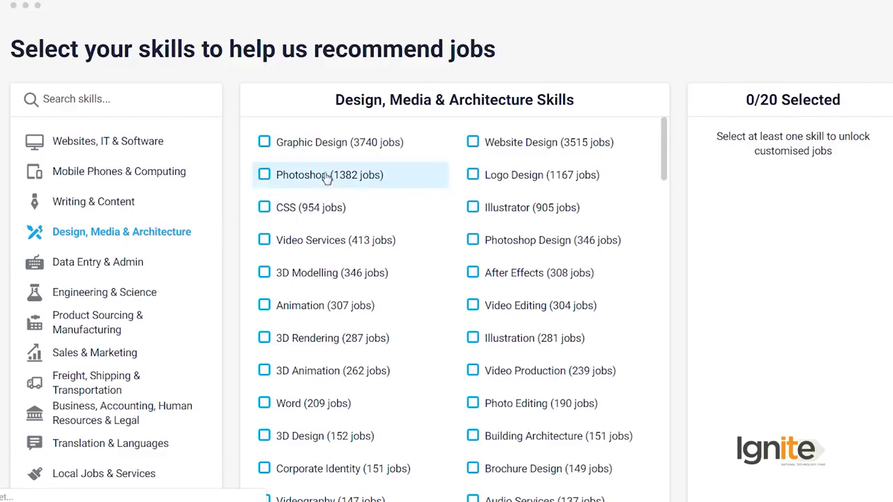
# Step: Select Graphic Design, 2D Animation and Front-end Design as skills
pyautogui.click(327, 148)
pyautogui.moveTo(665, 174); pyautogui.dragTo(668, 327)
pyautogui.click(488, 296)
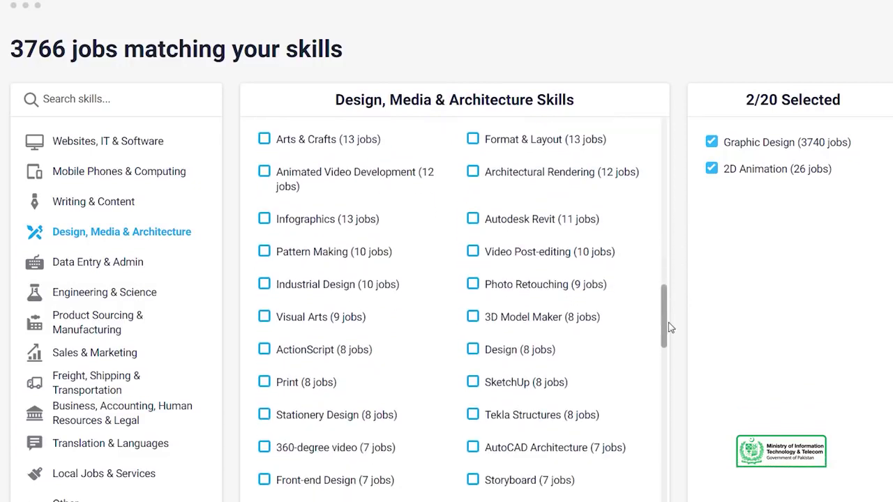
pyautogui.click(379, 481)
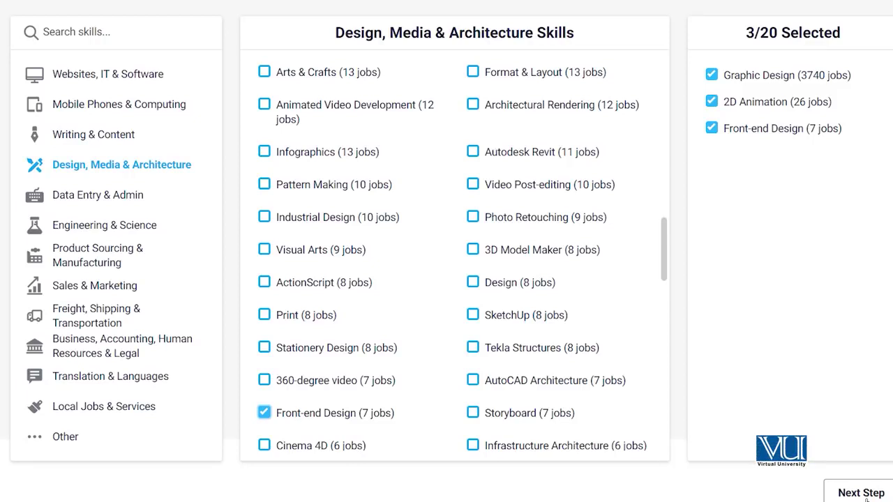
# Step: On the profile details step, enter the user's first and last name
pyautogui.click(861, 493)
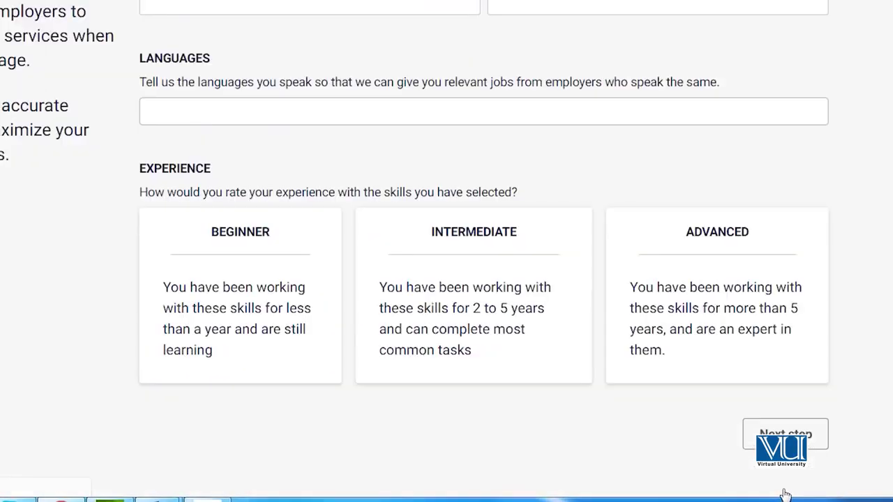
pyautogui.click(257, 2)
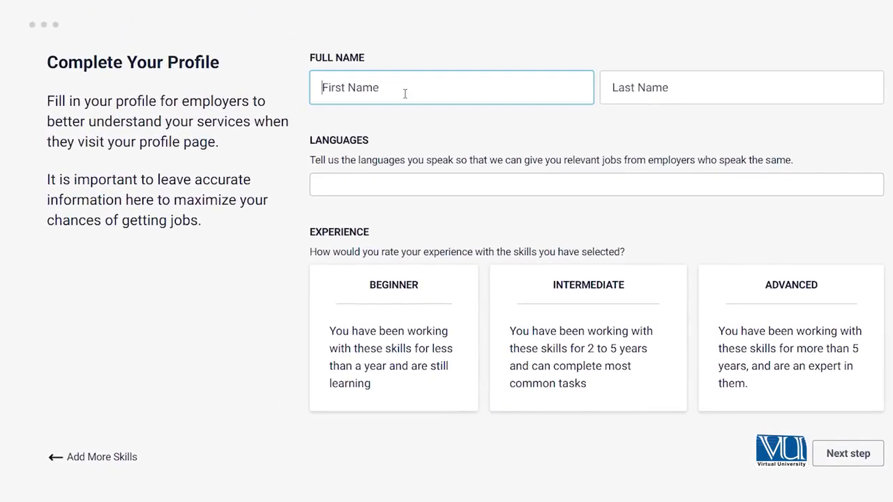
pyautogui.write('Hi')
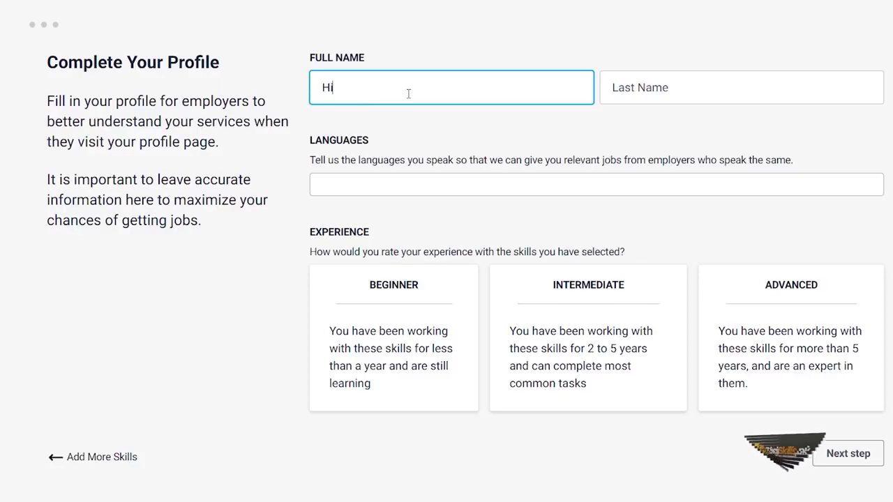
pyautogui.write('sham')
pyautogui.press('Tab')
pyautogui.write('Sar')
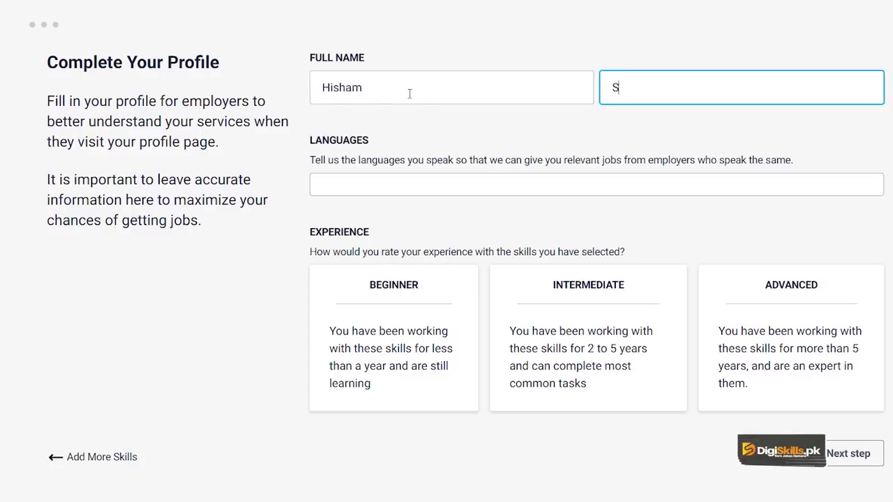
pyautogui.press('Tab')
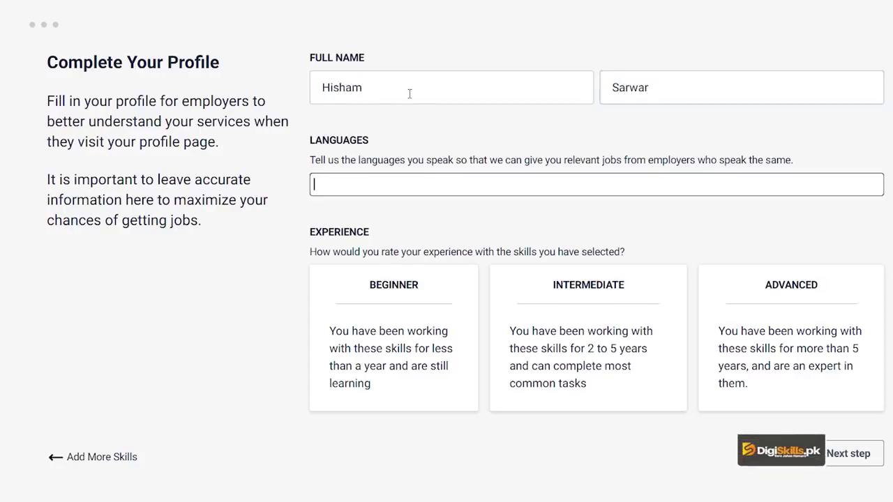
# Step: Add English as a spoken language, choose Advanced experience, and continue
pyautogui.write('engl')
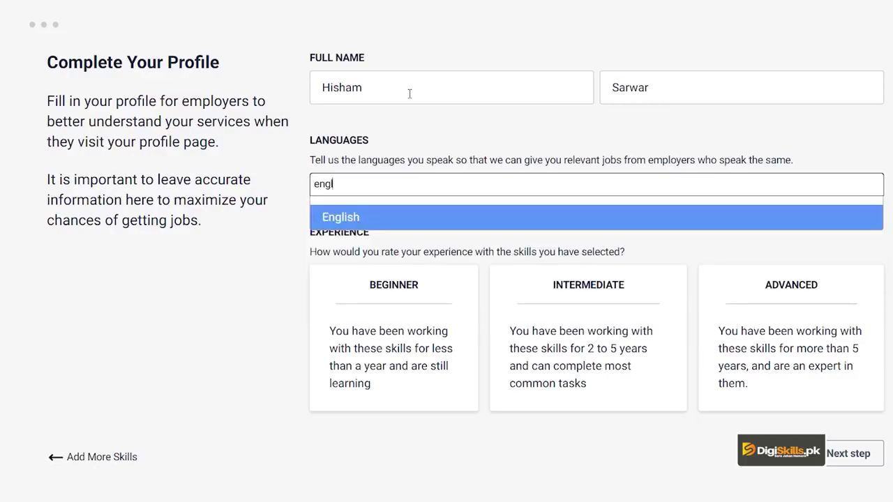
pyautogui.press('Return')
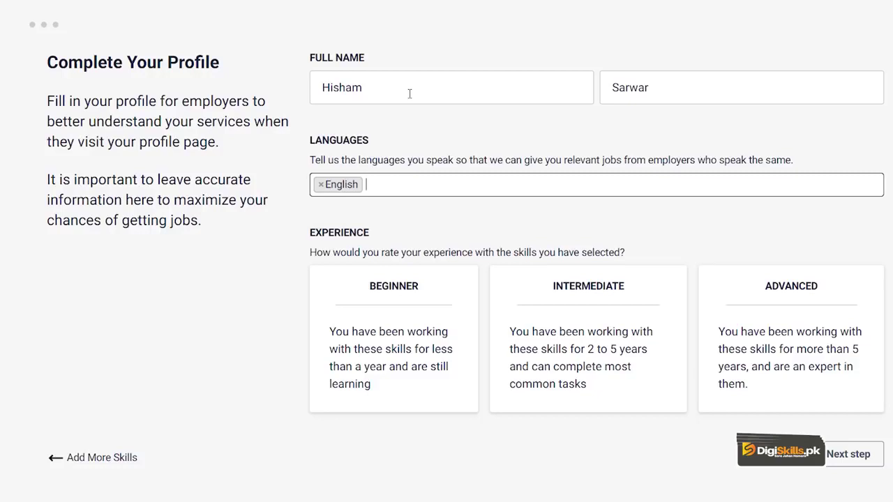
pyautogui.click(831, 307)
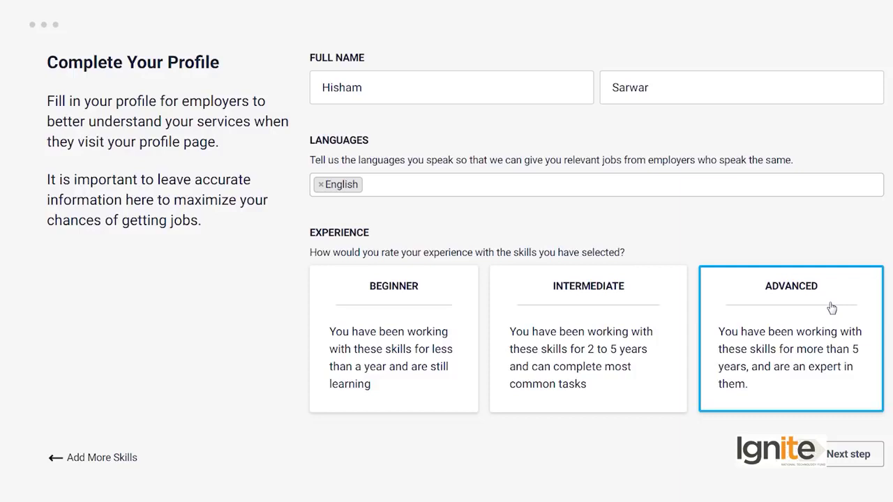
pyautogui.click(847, 456)
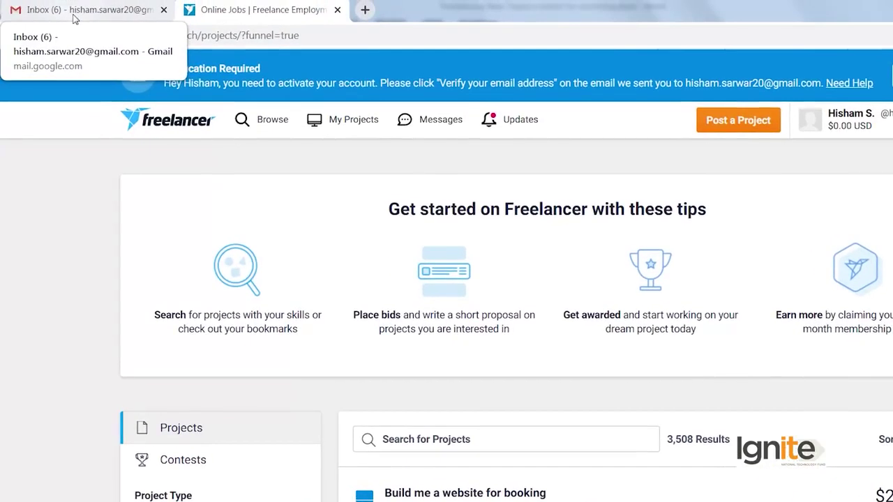
# Step: In Gmail, open the Welcome to Freelancer.com email and follow its Verify Your Email link
pyautogui.click(75, 14)
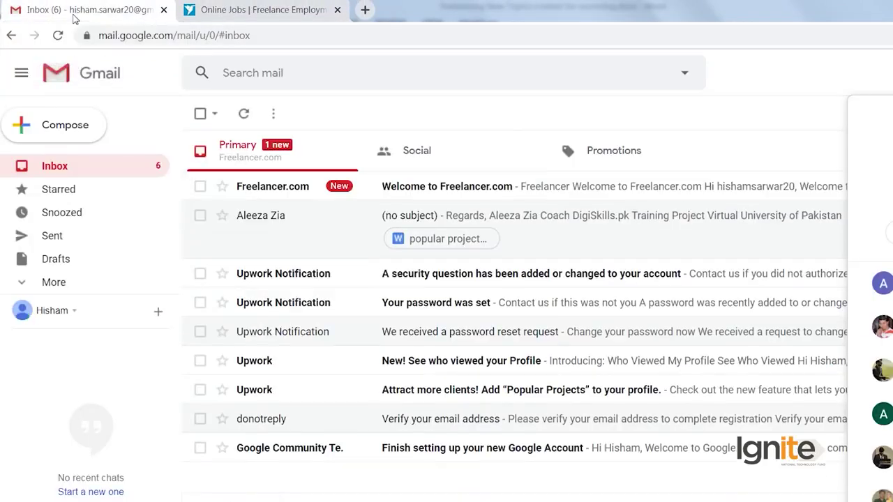
pyautogui.click(502, 195)
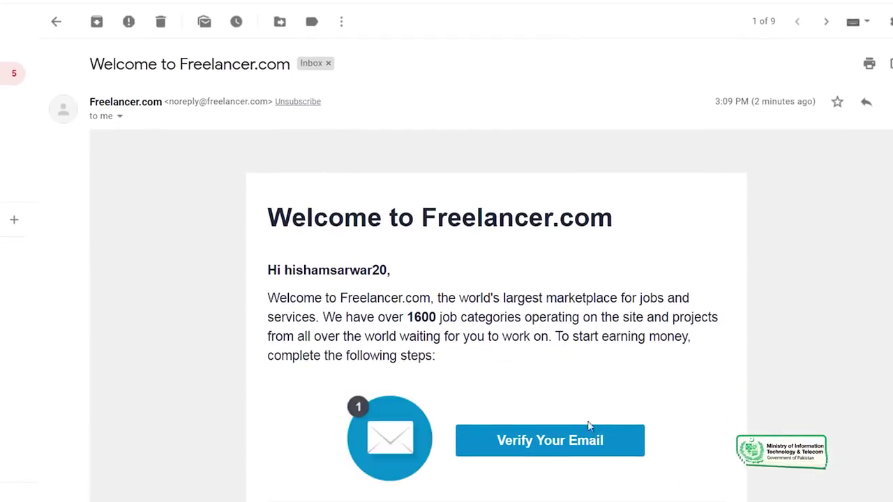
pyautogui.click(590, 469)
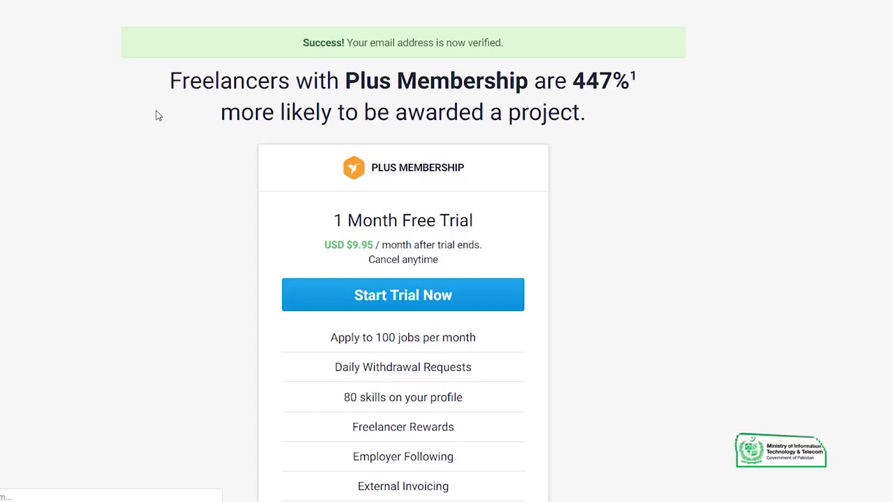
# Step: Skip the Plus Membership trial and choose View Profile from the account menu
pyautogui.scroll(-4, 155, 113)
pyautogui.click(807, 319)
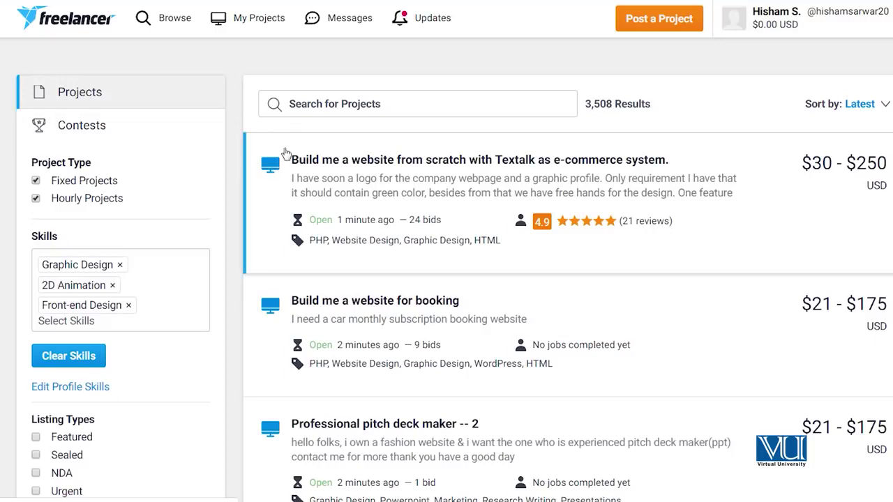
pyautogui.click(885, 18)
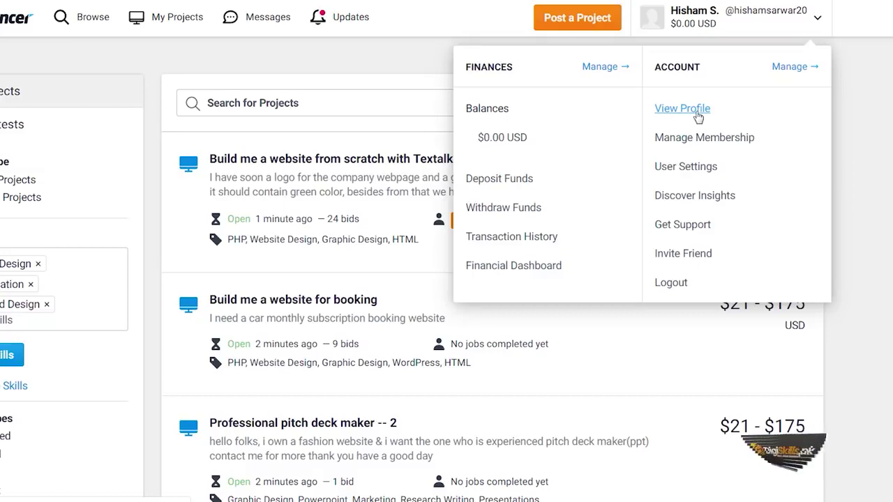
pyautogui.click(696, 113)
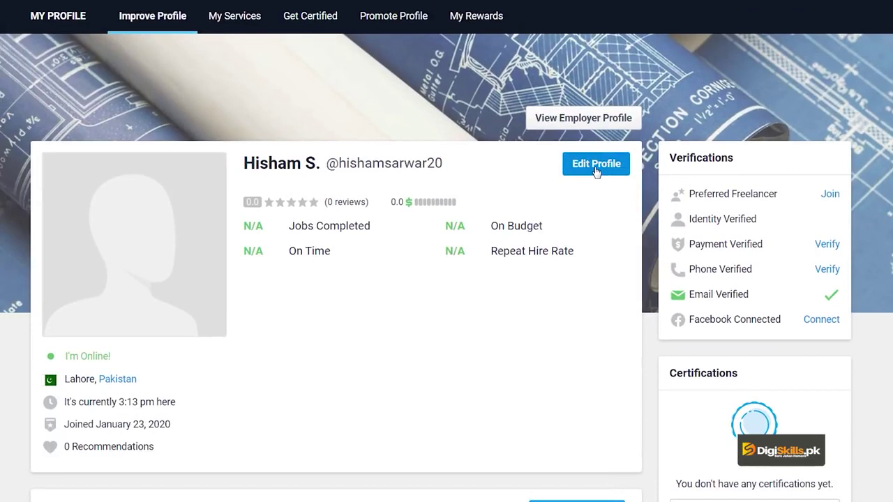
# Step: Enter the headline 'Professional Graphic Designer' and paste the UI/UX skills-and-tools summary
pyautogui.click(596, 165)
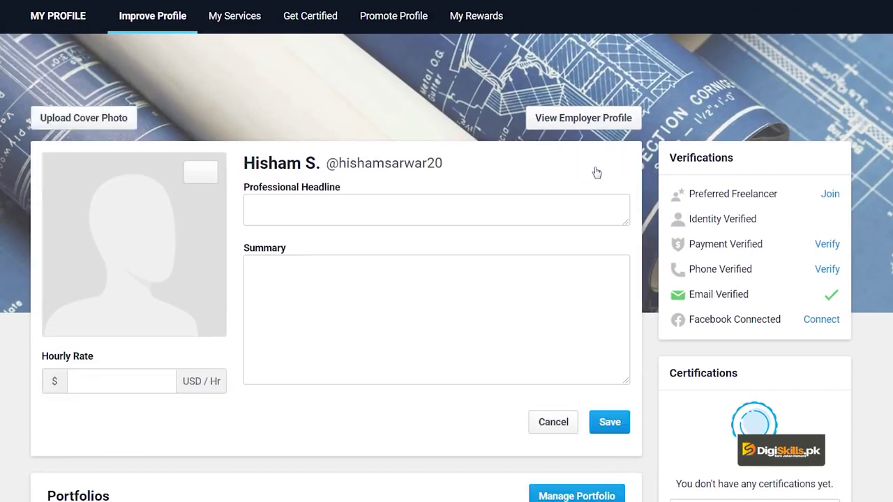
pyautogui.click(381, 217)
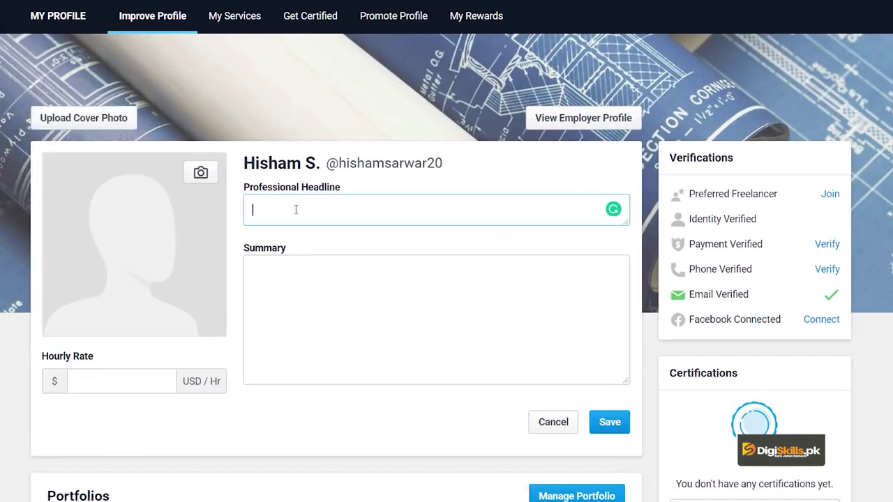
pyautogui.write('Pr')
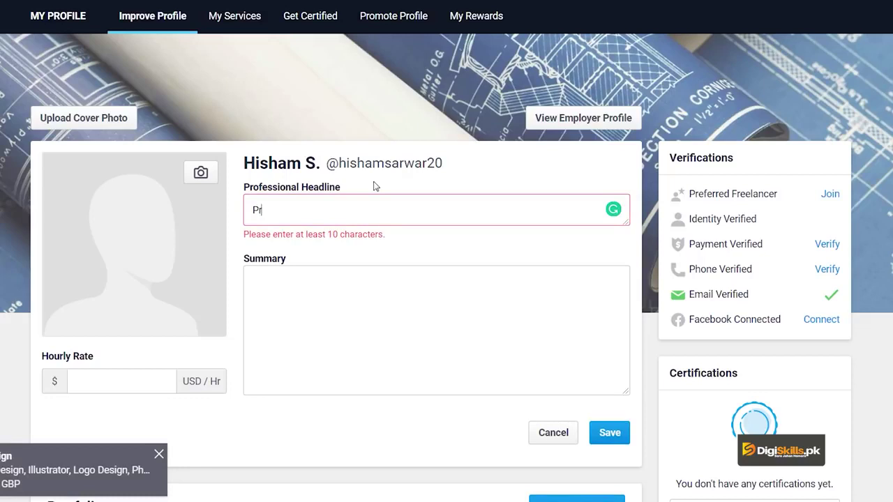
pyautogui.write('ofessional')
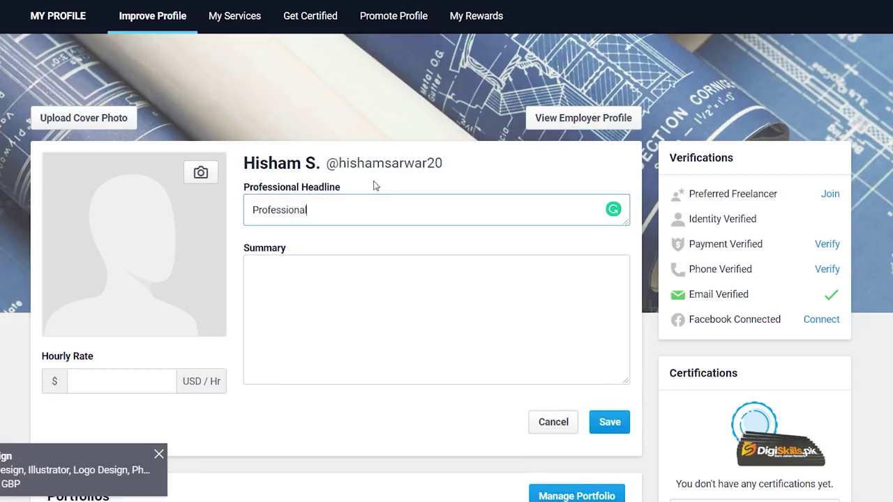
pyautogui.write(' Graphic Designer')
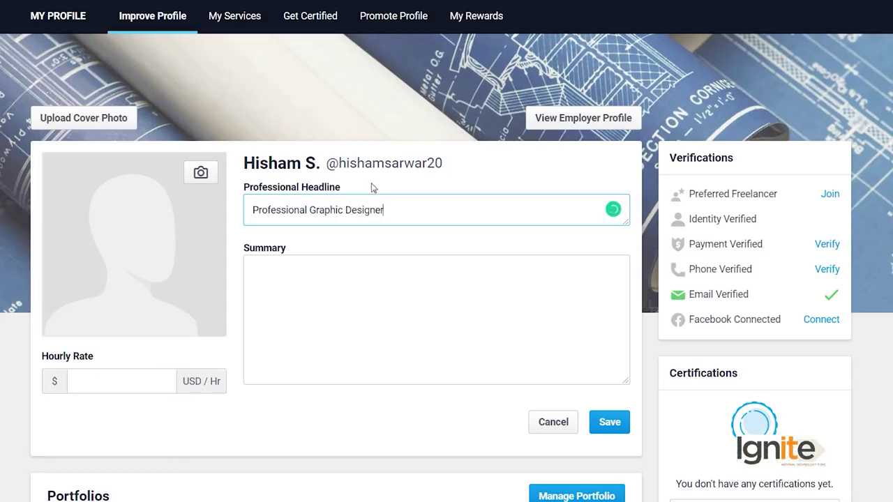
pyautogui.click(407, 315)
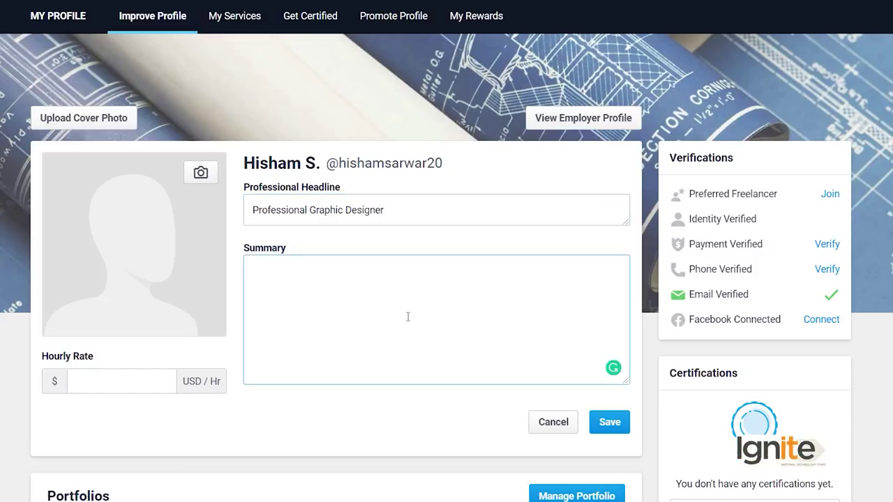
pyautogui.hotkey('ctrl', 'v')
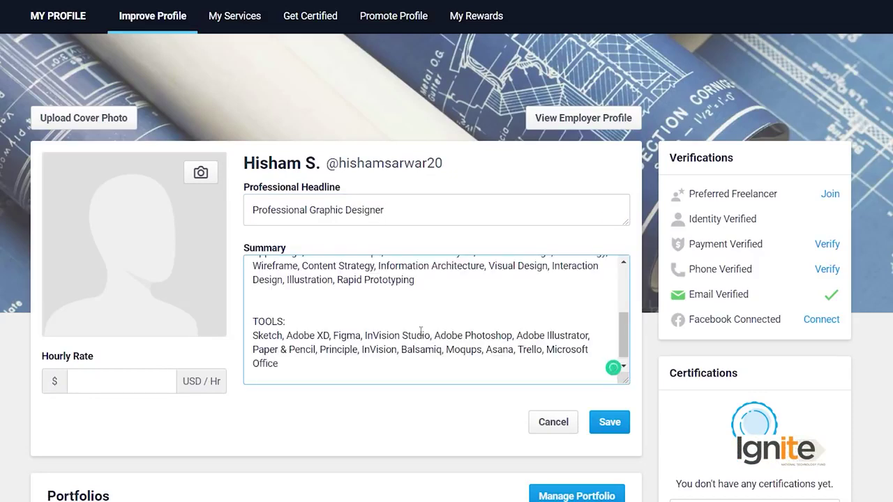
pyautogui.scroll(10, 421, 331)
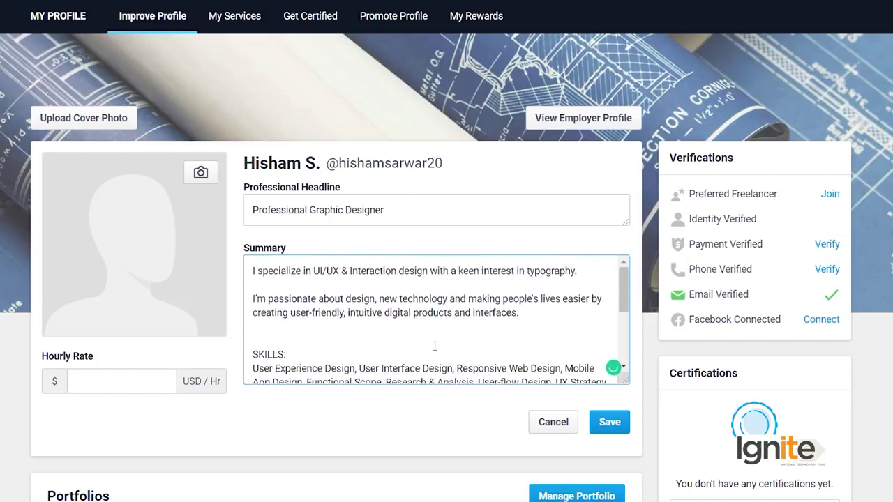
pyautogui.click(200, 174)
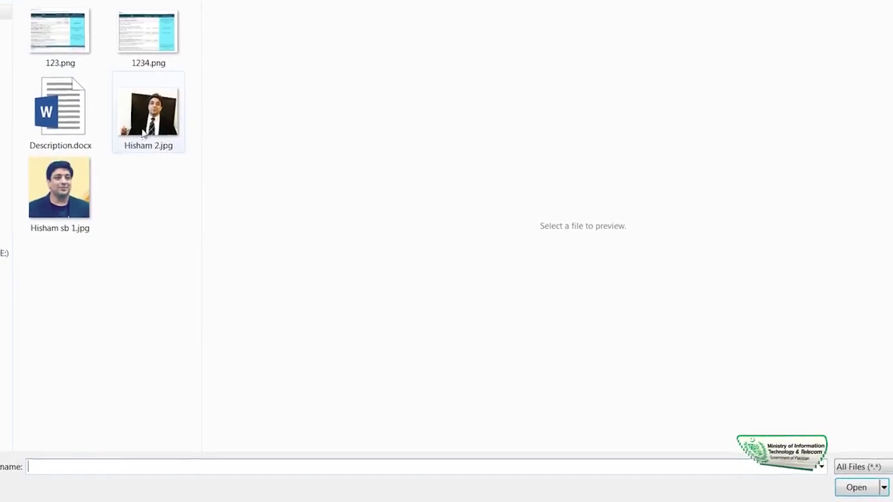
# Step: Choose the photo of the man in a suit, crop it to frame the face, and set it
pyautogui.click(162, 115)
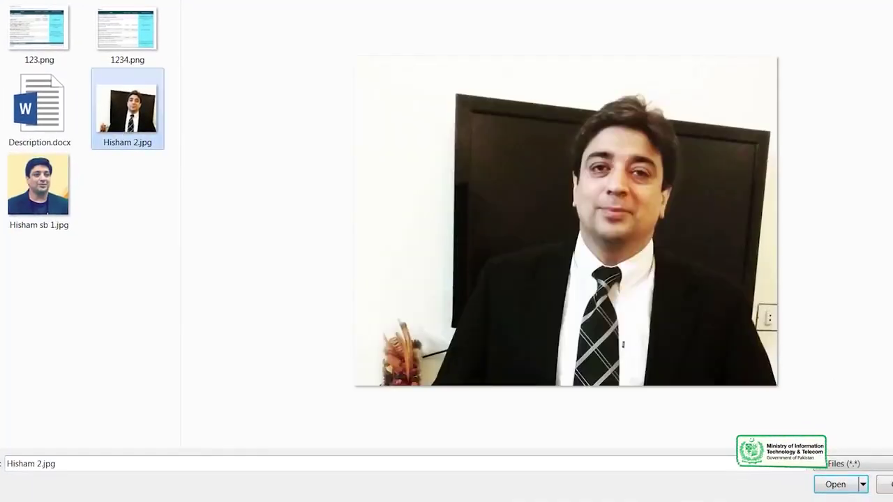
pyautogui.click(835, 484)
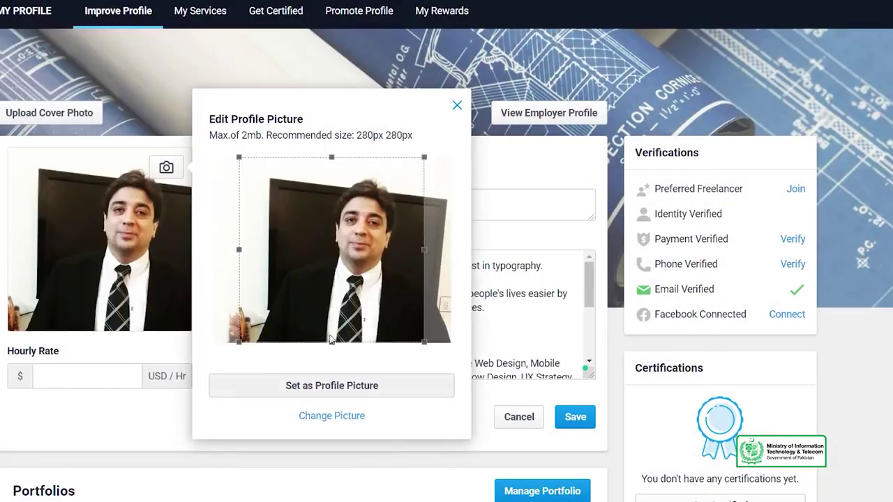
pyautogui.moveTo(363, 223); pyautogui.dragTo(387, 223)
pyautogui.click(386, 388)
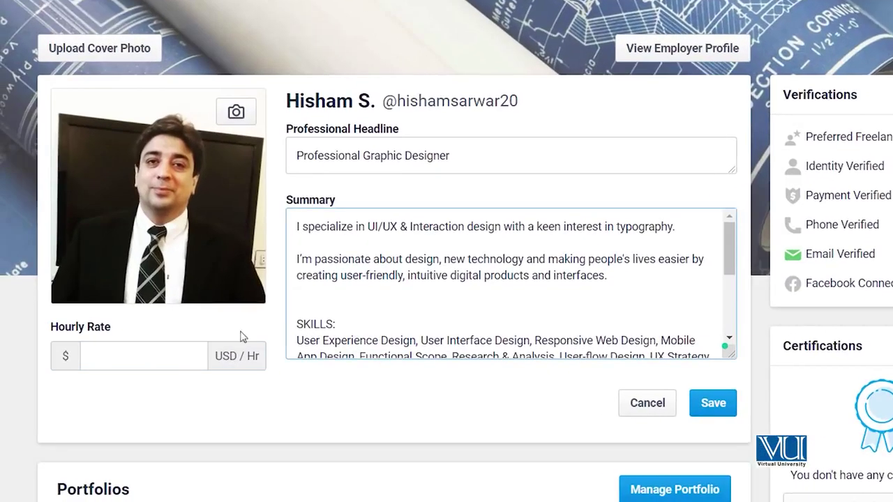
# Step: Set the hourly rate to $10 USD and save the profile
pyautogui.click(140, 361)
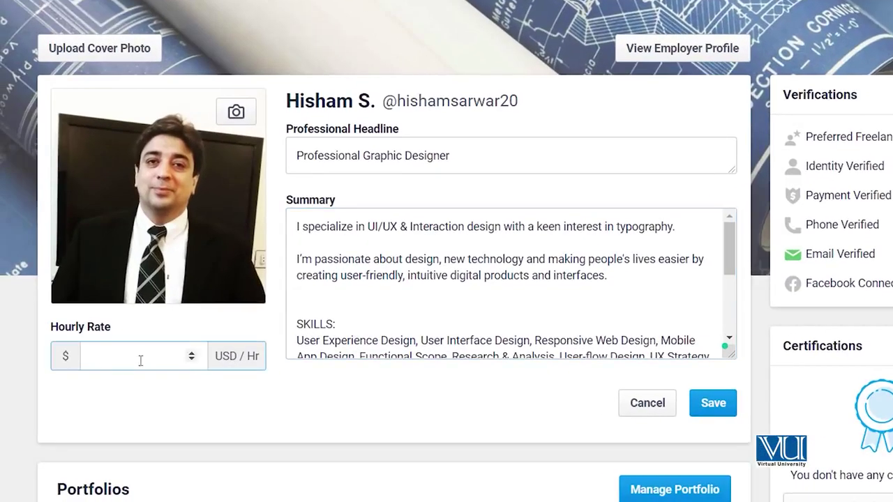
pyautogui.write('10')
pyautogui.click(711, 408)
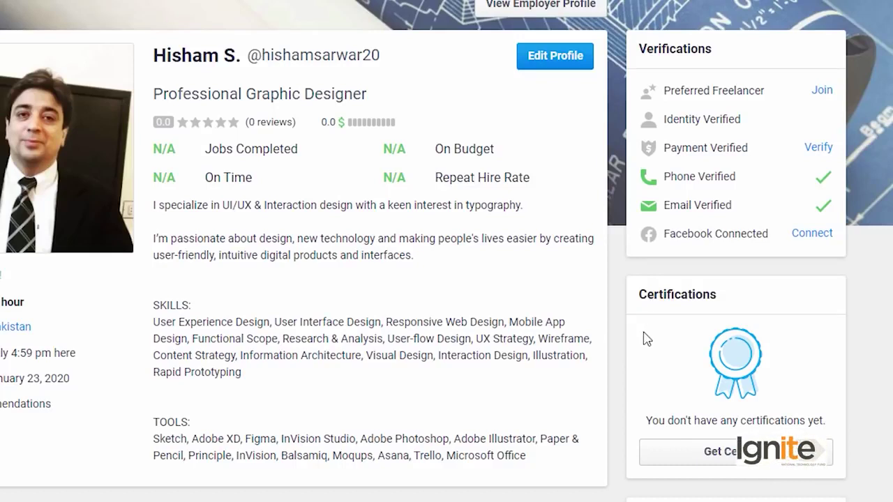
# Step: Scroll through the saved profile to review it
pyautogui.scroll(-3, 647, 339)
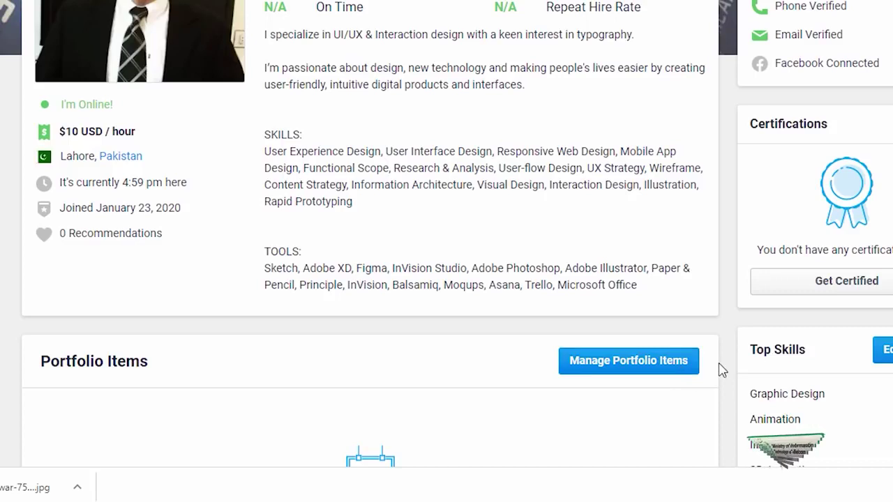
pyautogui.scroll(-3, 721, 380)
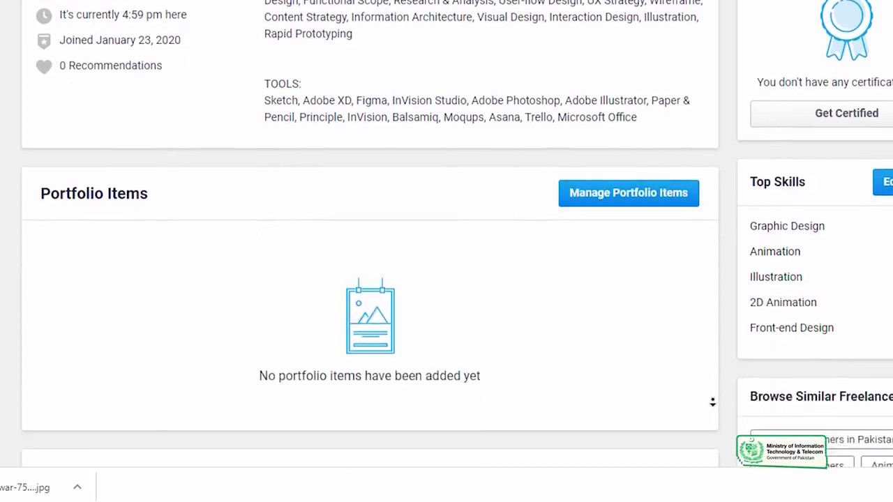
pyautogui.scroll(-5, 712, 401)
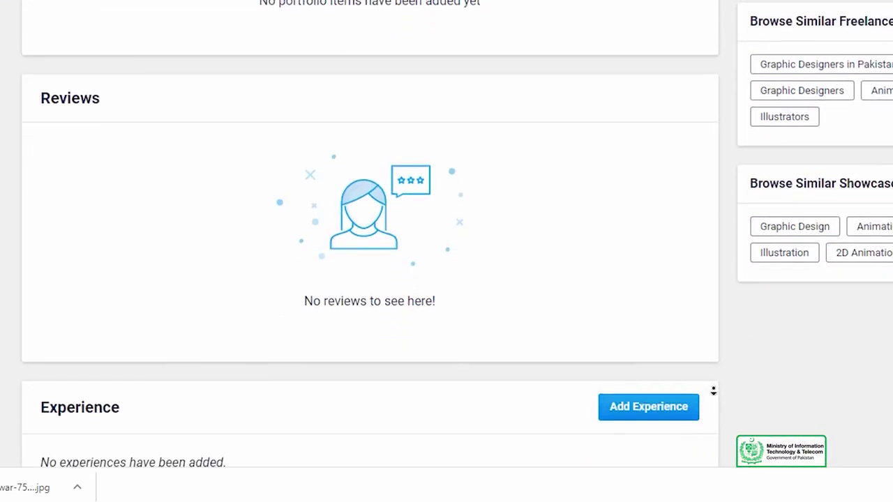
pyautogui.scroll(-3, 713, 391)
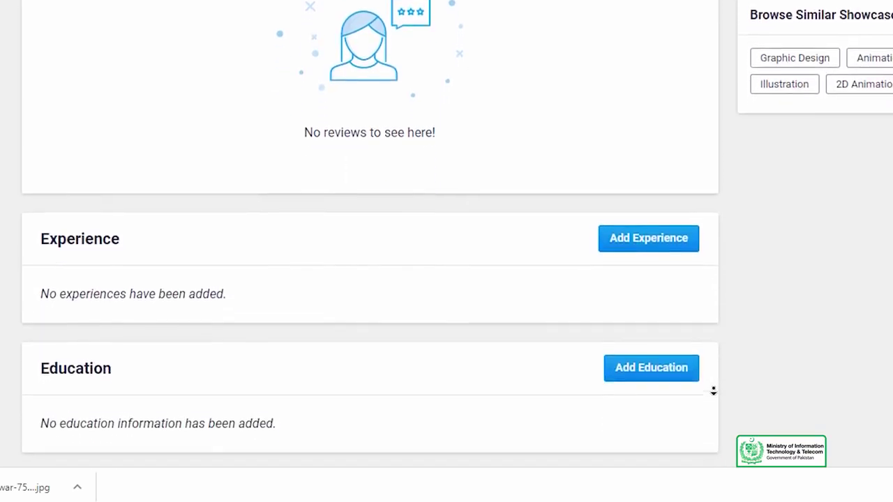
pyautogui.scroll(-3, 713, 391)
pyautogui.scroll(-1, 713, 391)
pyautogui.scroll(1, 719, 393)
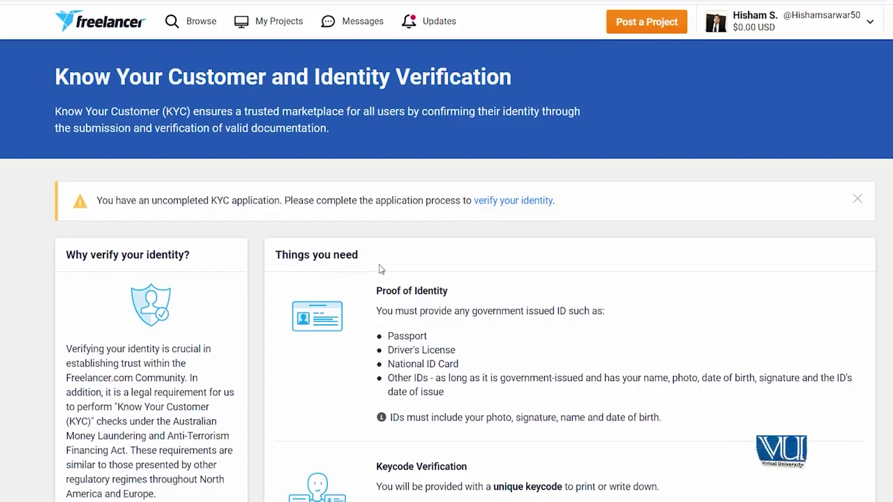
pyautogui.scroll(-1, 381, 270)
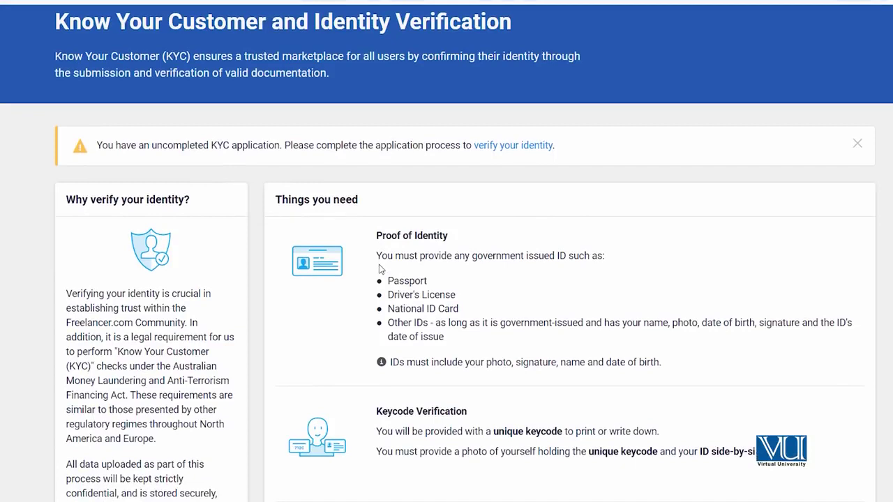
pyautogui.scroll(-1, 380, 271)
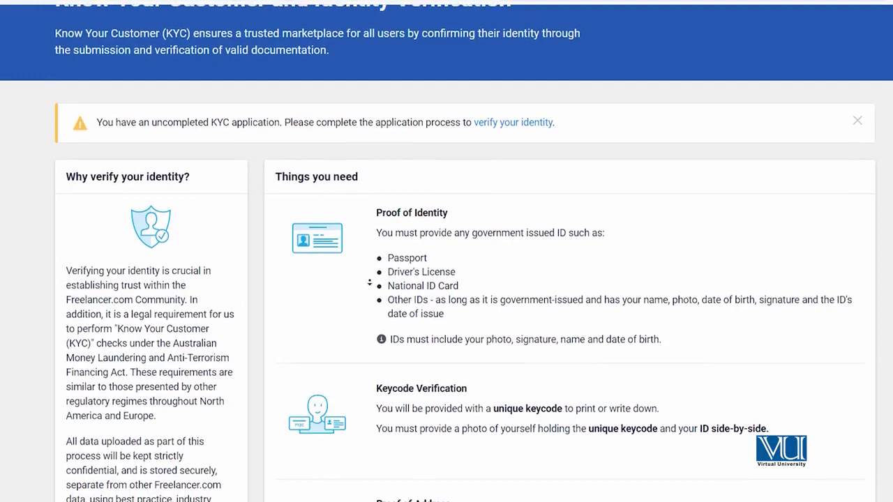
pyautogui.scroll(-3, 369, 285)
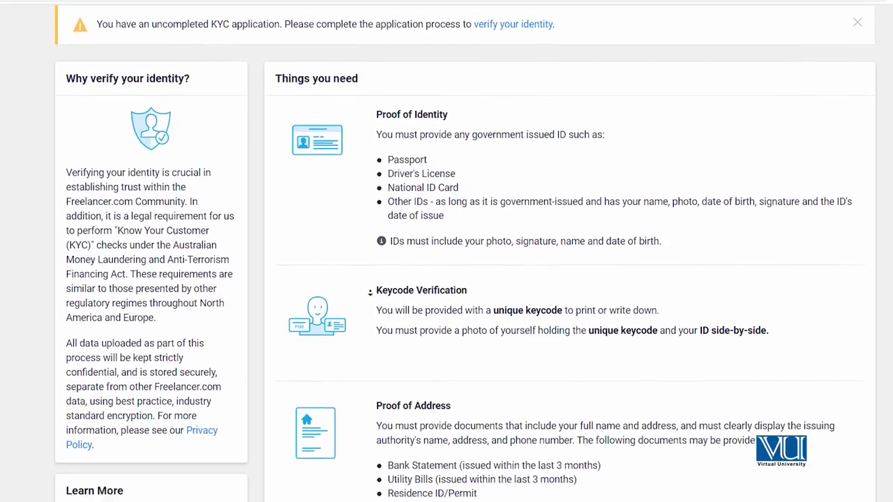
pyautogui.scroll(-1, 370, 293)
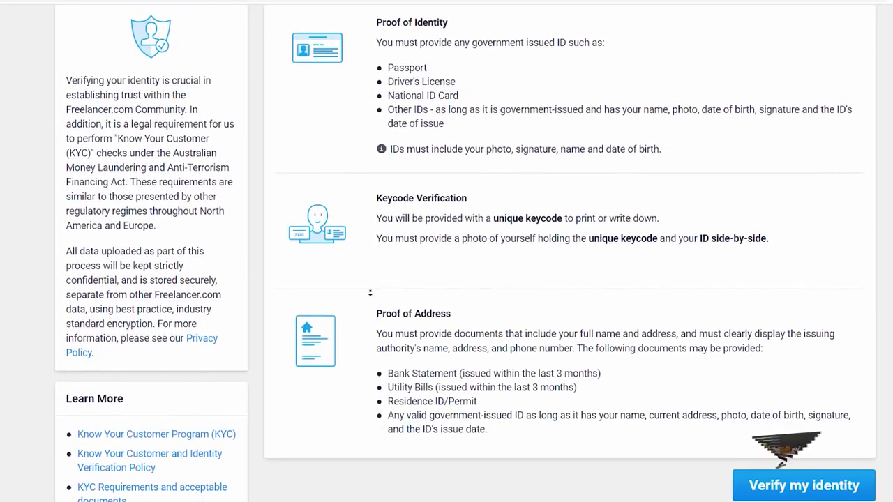
pyautogui.scroll(-1, 370, 293)
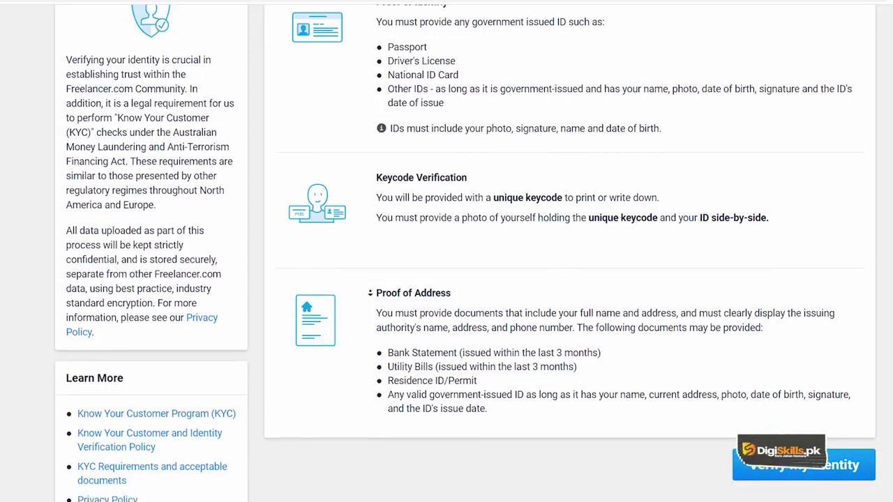
pyautogui.scroll(-1, 370, 293)
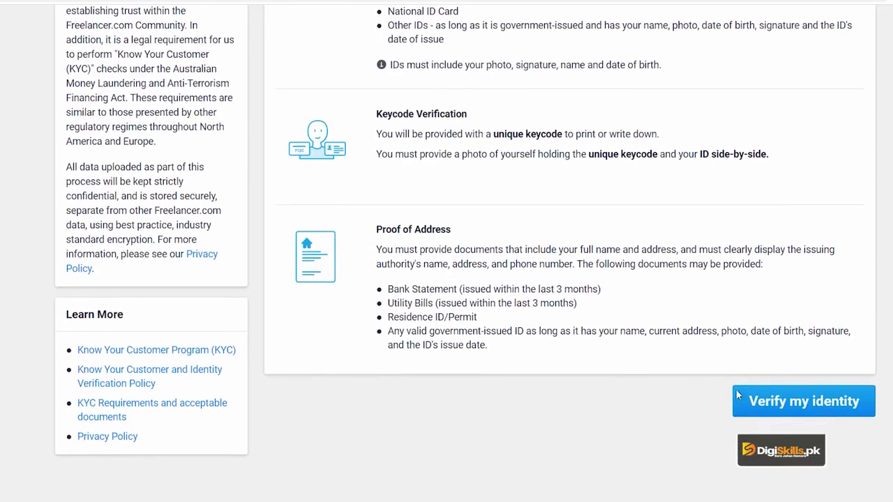
# Step: Start identity verification and set the country of residence to Pakistan
pyautogui.click(774, 408)
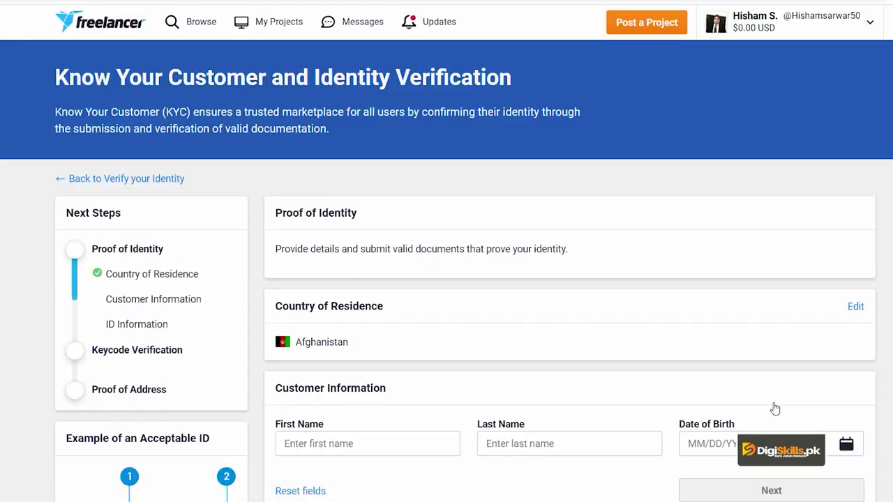
pyautogui.click(855, 306)
pyautogui.click(530, 361)
pyautogui.click(531, 316)
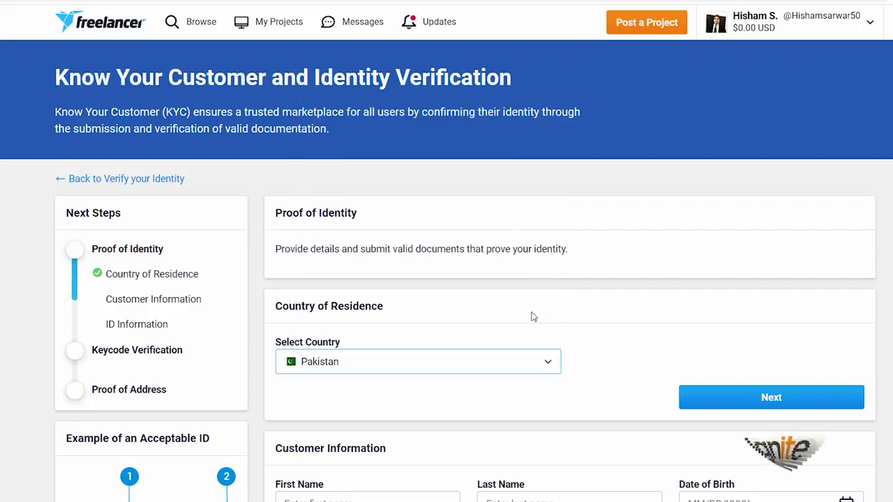
pyautogui.click(729, 400)
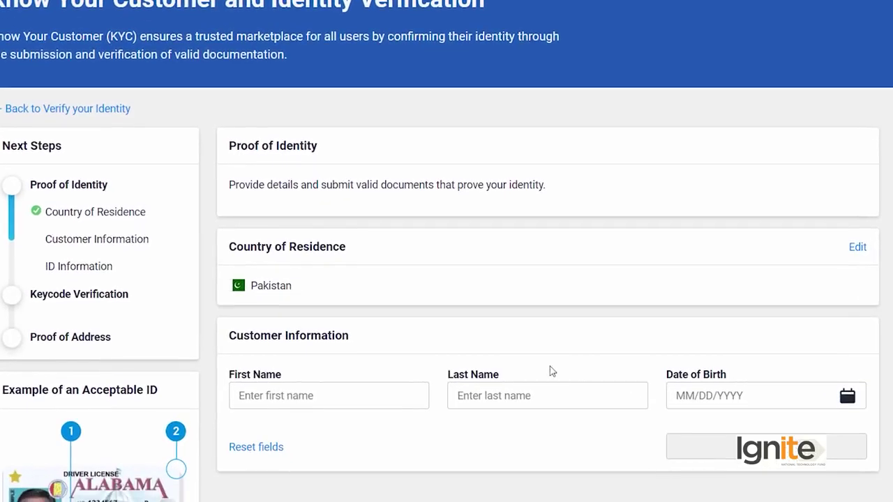
pyautogui.click(334, 445)
pyautogui.write('Hisham')
pyautogui.press('Tab')
pyautogui.write('Sarwar')
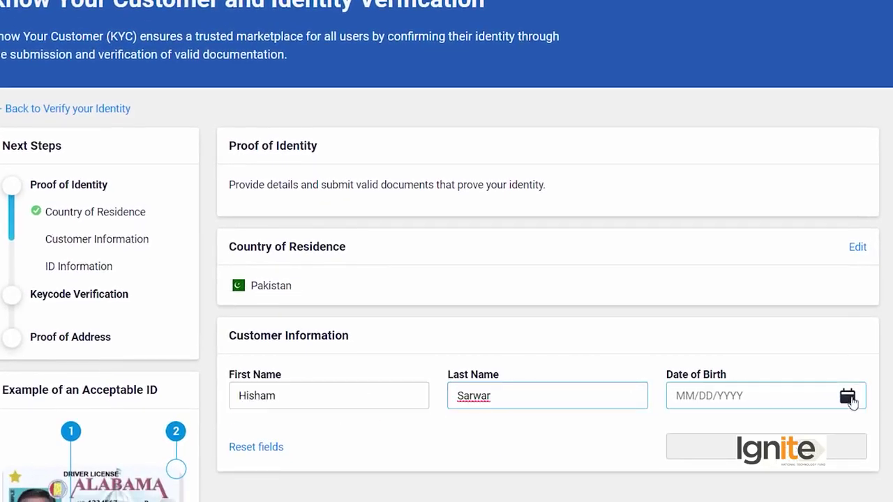
pyautogui.click(847, 395)
pyautogui.click(761, 149)
pyautogui.click(849, 147)
pyautogui.click(850, 148)
pyautogui.click(763, 286)
pyautogui.click(761, 223)
pyautogui.click(790, 272)
pyautogui.click(828, 447)
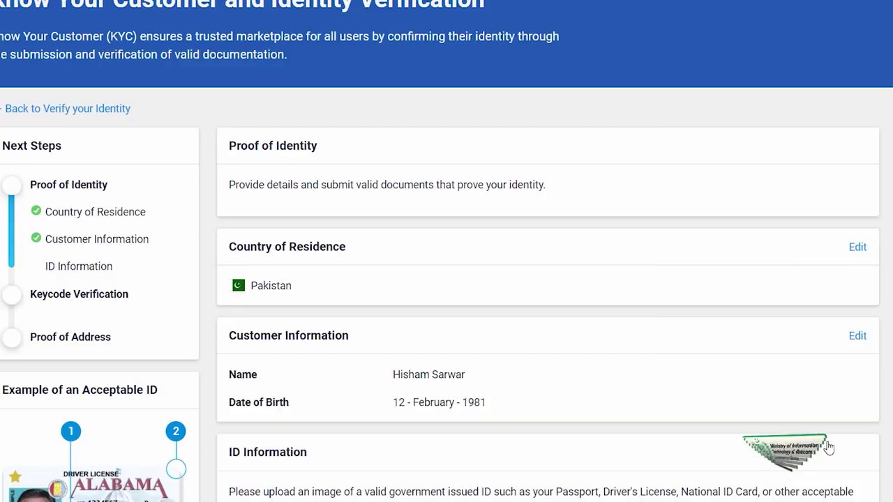
pyautogui.scroll(-2, 446, 279)
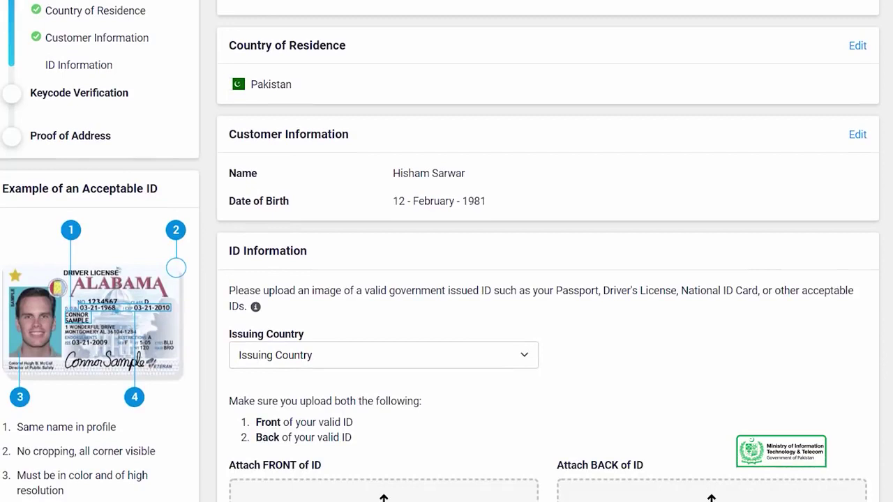
pyautogui.scroll(-1, 446, 279)
# Step: Choose Pakistan as the ID's issuing country and fill in the ID number
pyautogui.click(525, 276)
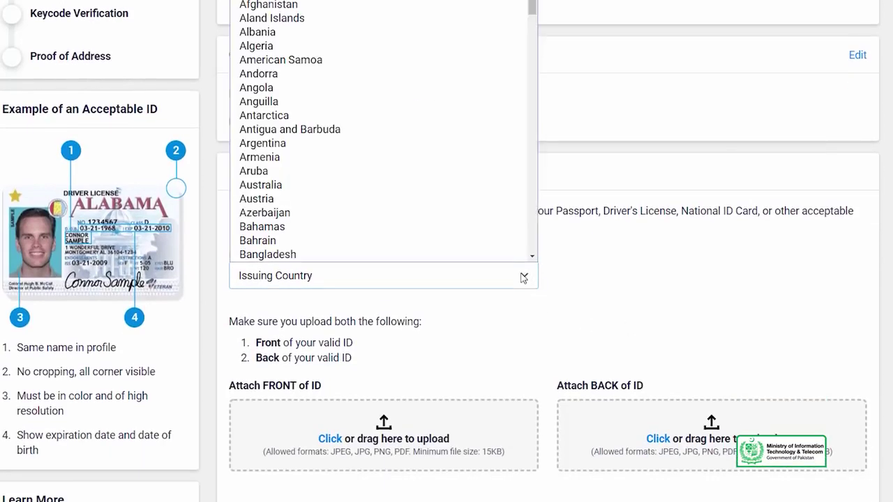
pyautogui.press('p')
pyautogui.click(521, 229)
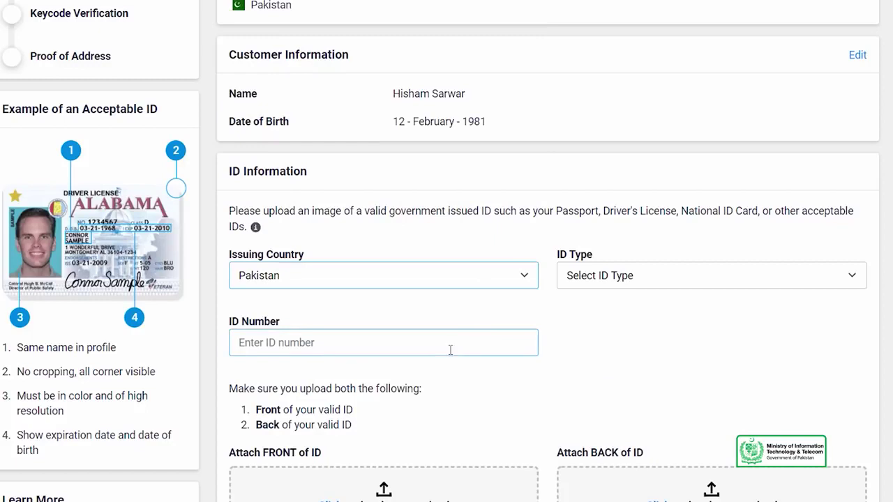
pyautogui.click(320, 349)
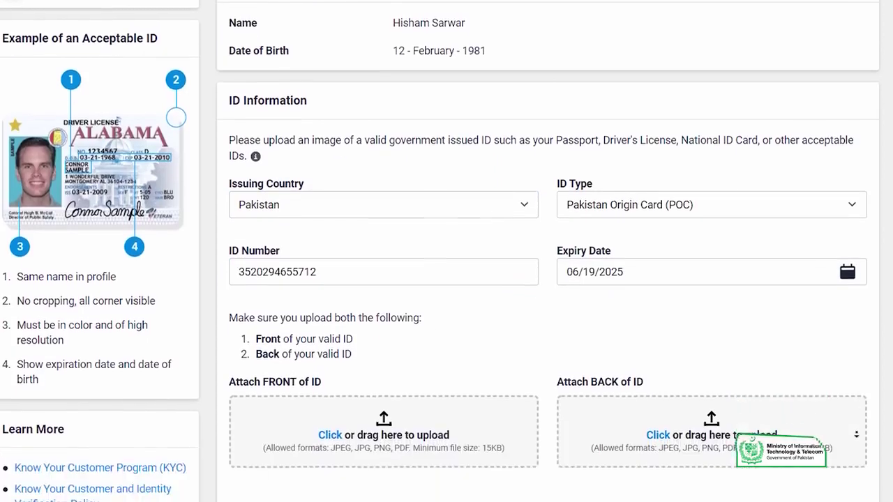
pyautogui.scroll(-2, 446, 279)
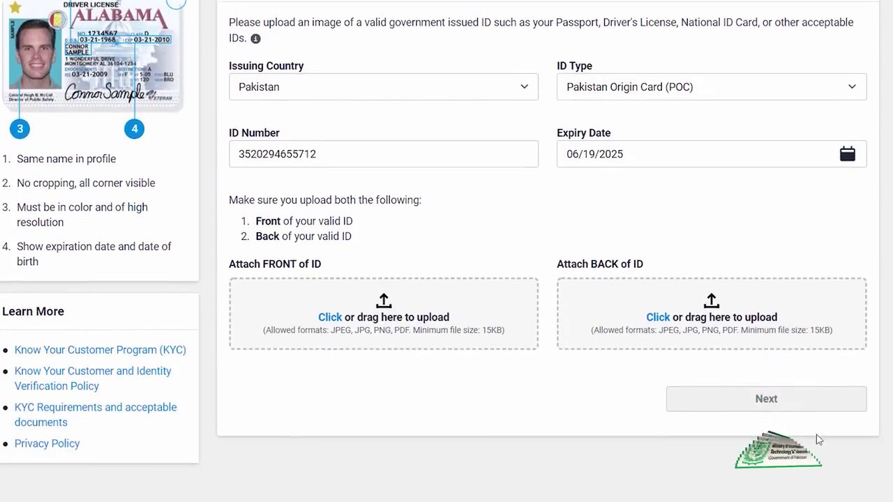
# Step: Attach the front and back ID images and save the ID information
pyautogui.click(330, 316)
pyautogui.click(76, 12)
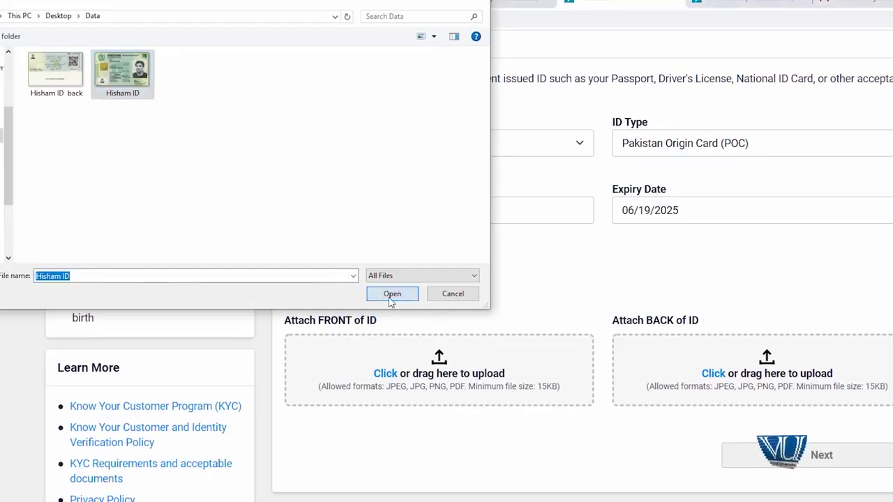
pyautogui.click(390, 293)
pyautogui.click(711, 373)
pyautogui.click(56, 70)
pyautogui.click(391, 294)
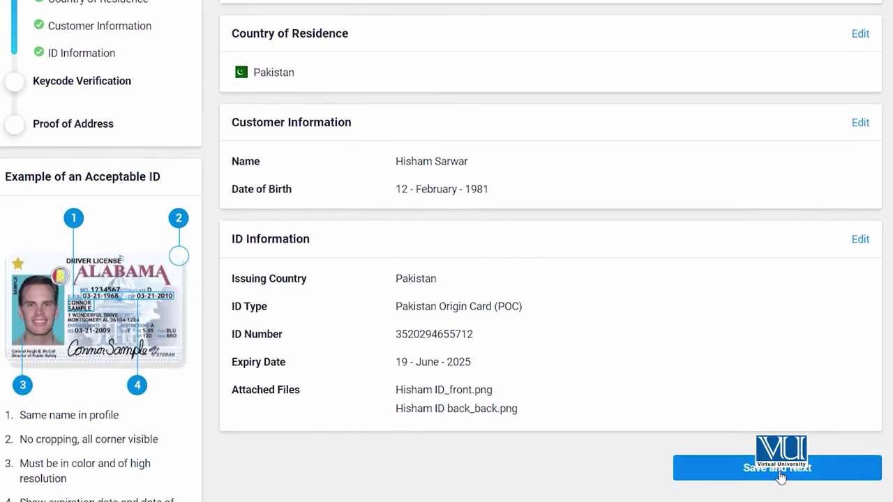
pyautogui.click(779, 473)
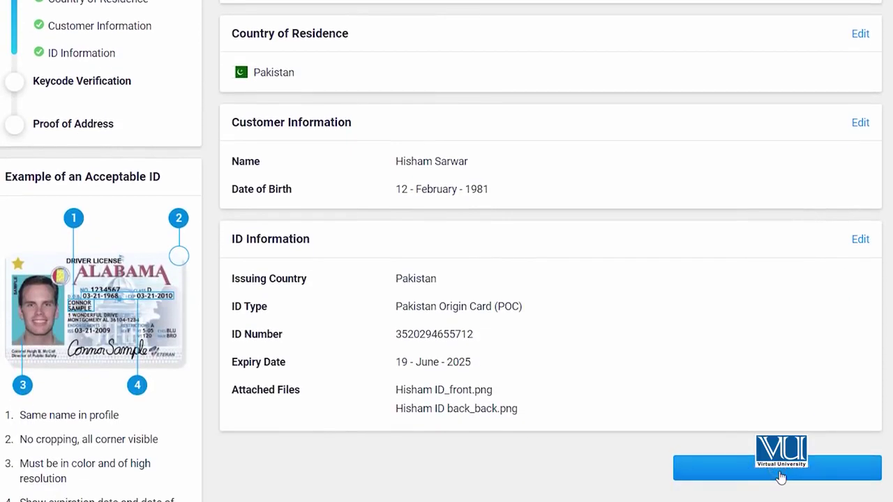